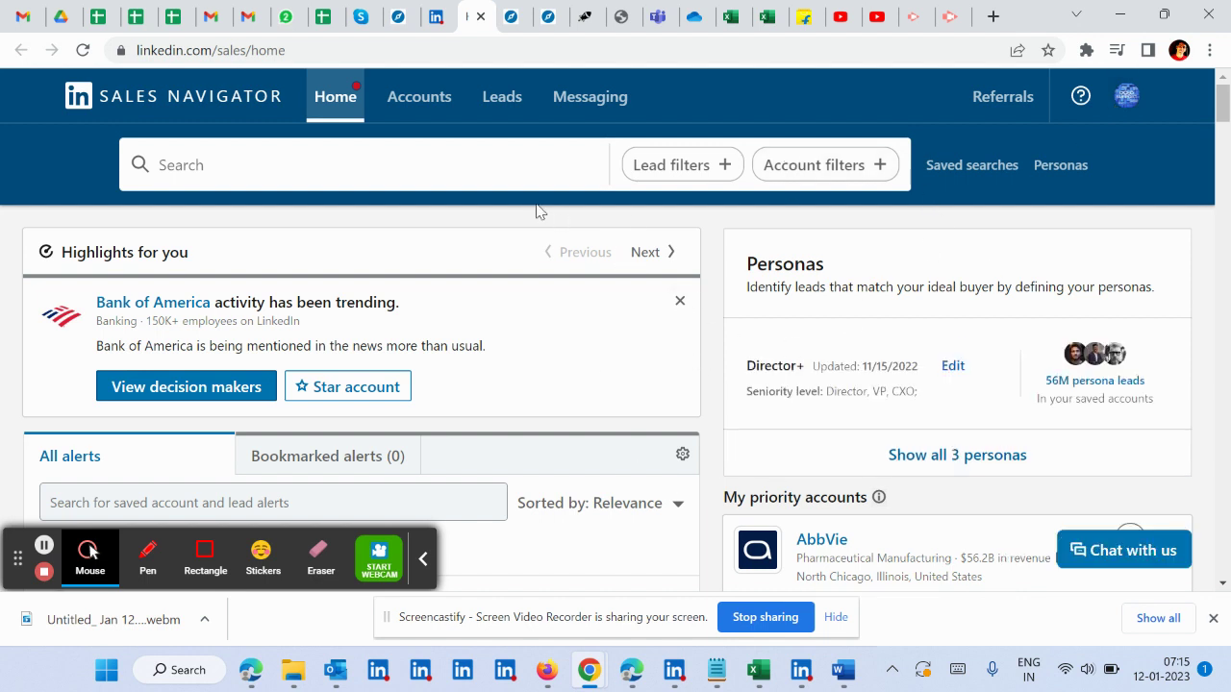
Run a Sales Navigator lead search for '.net developer'.
click(520, 178)
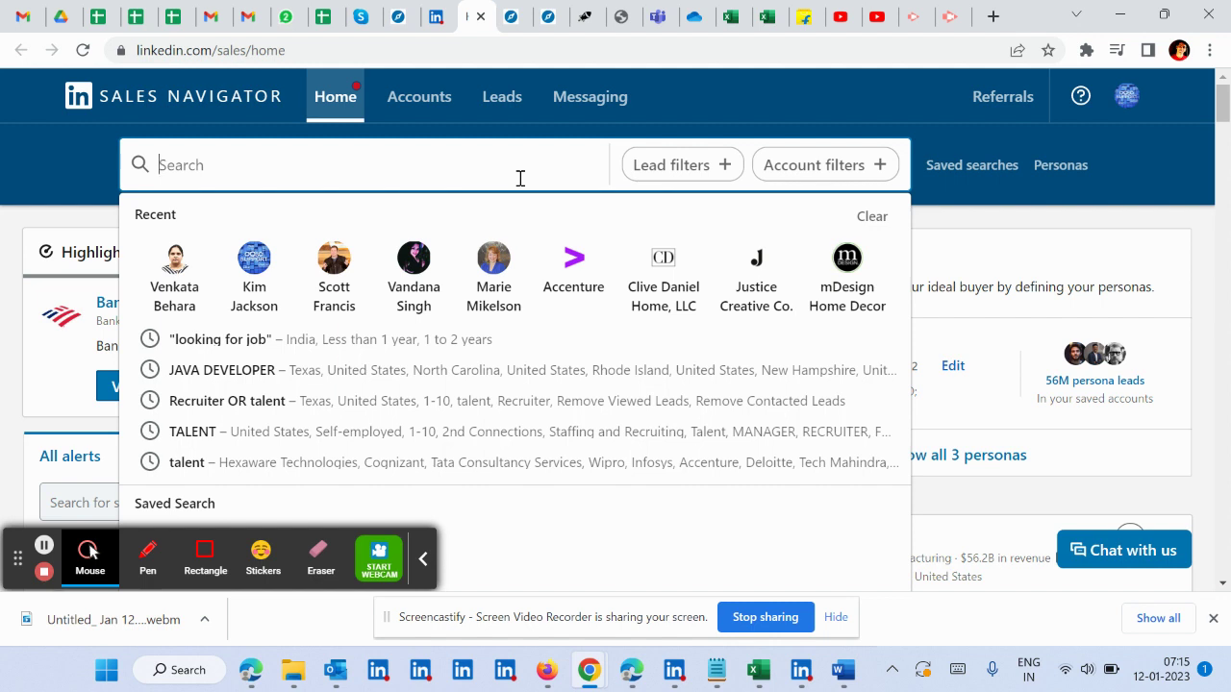
text(.net developer)
key(Return)
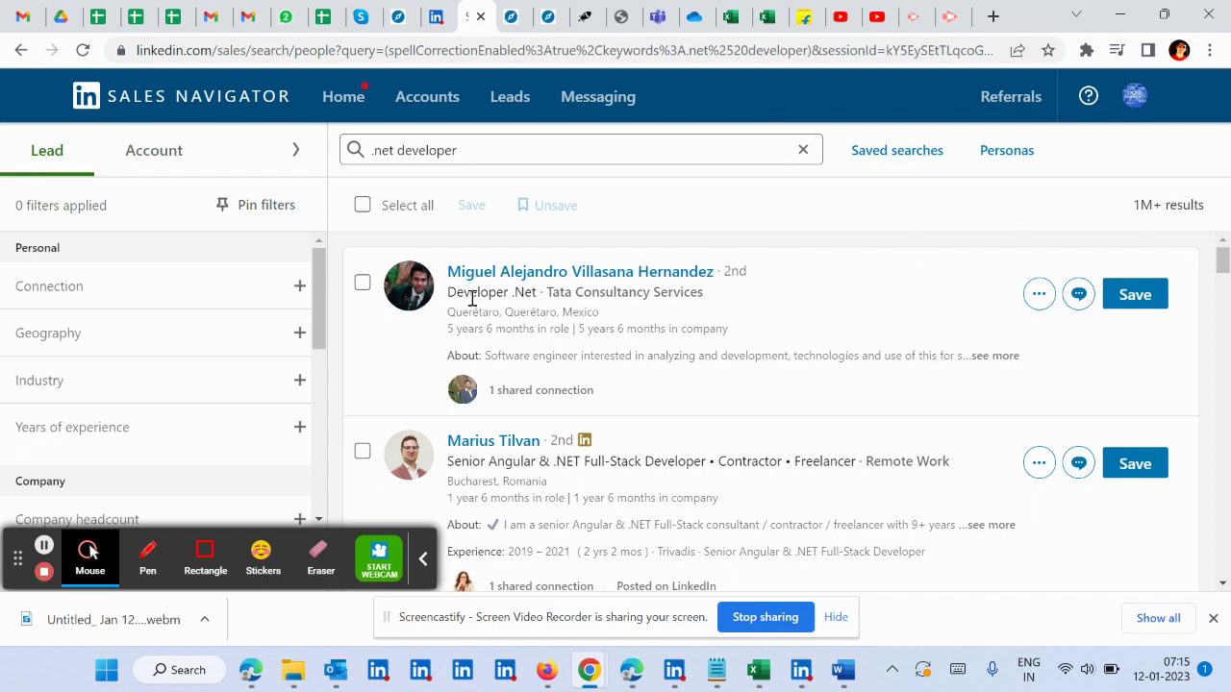
Add Texas, United States as an included Geography filter.
click(298, 333)
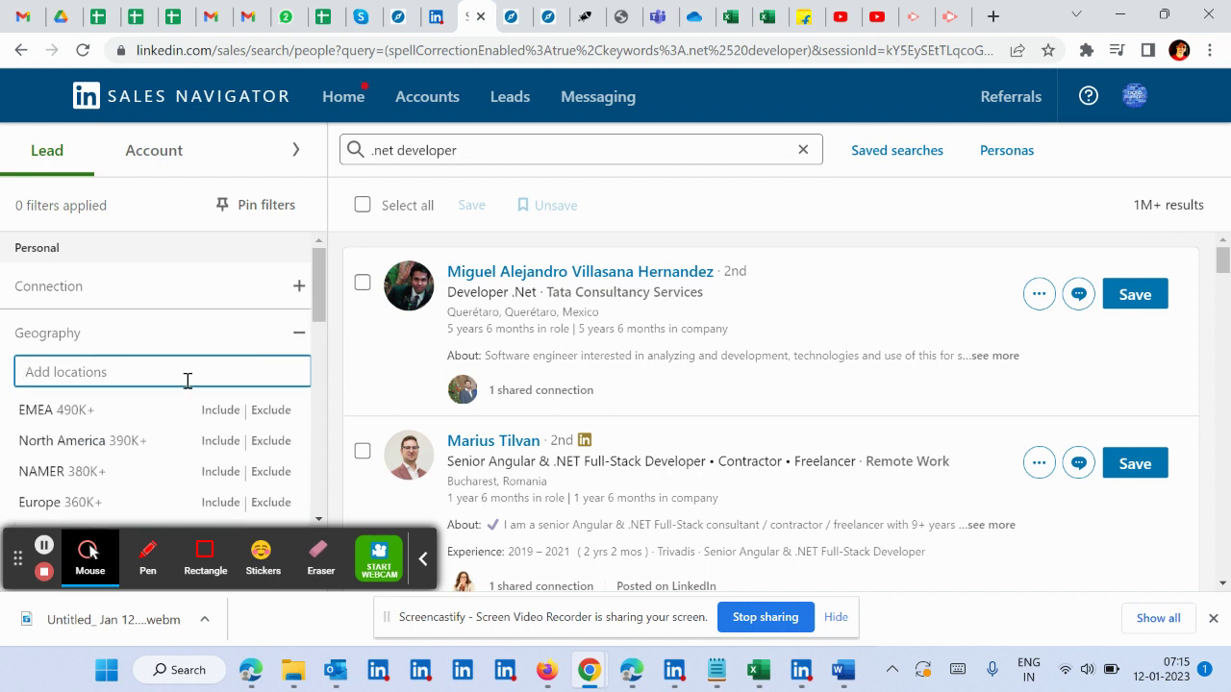
click(187, 380)
text(tex)
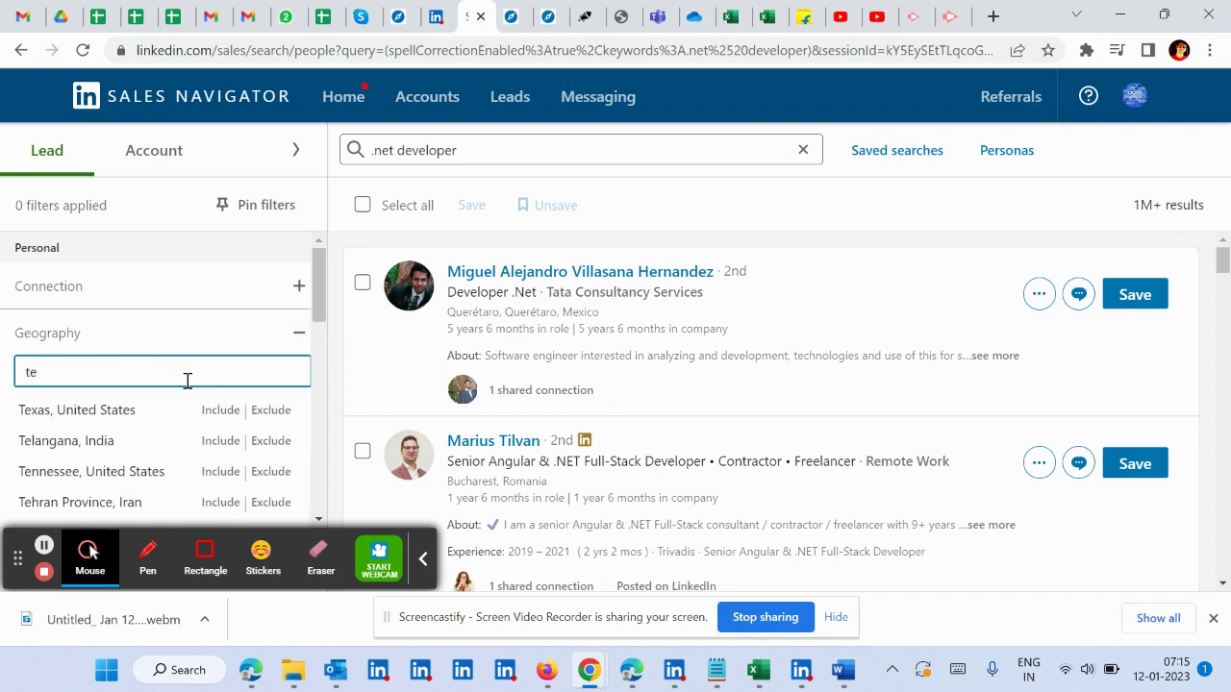
click(229, 408)
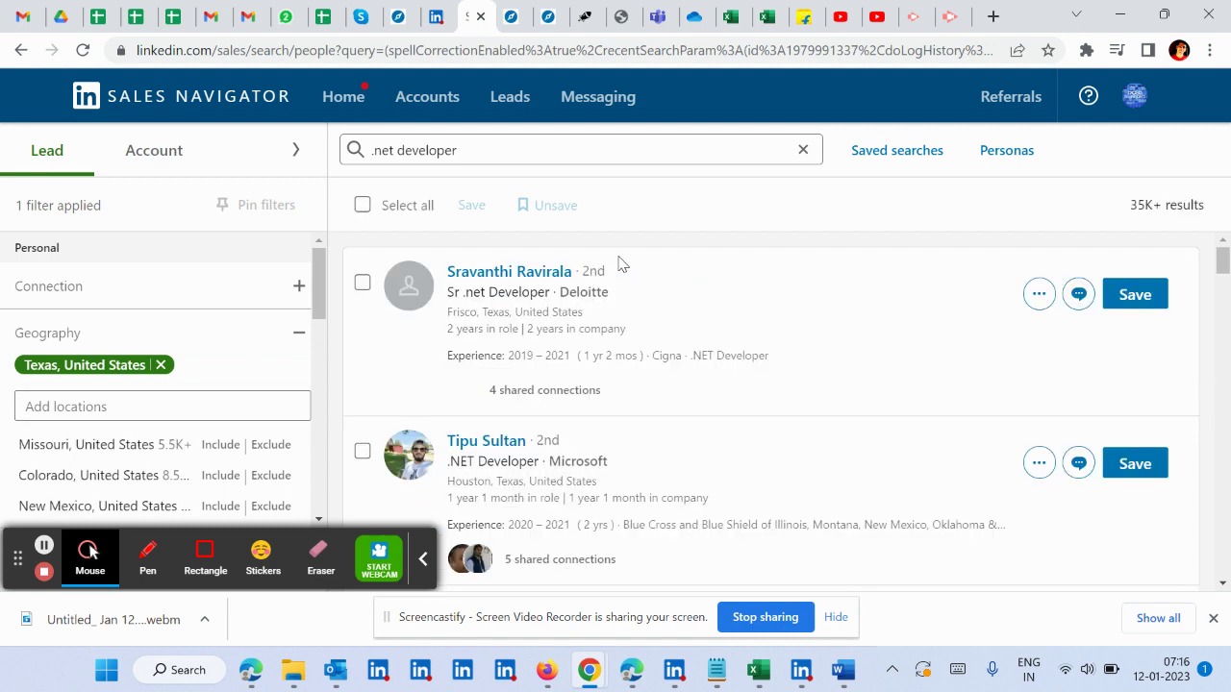
double_click(1154, 205)
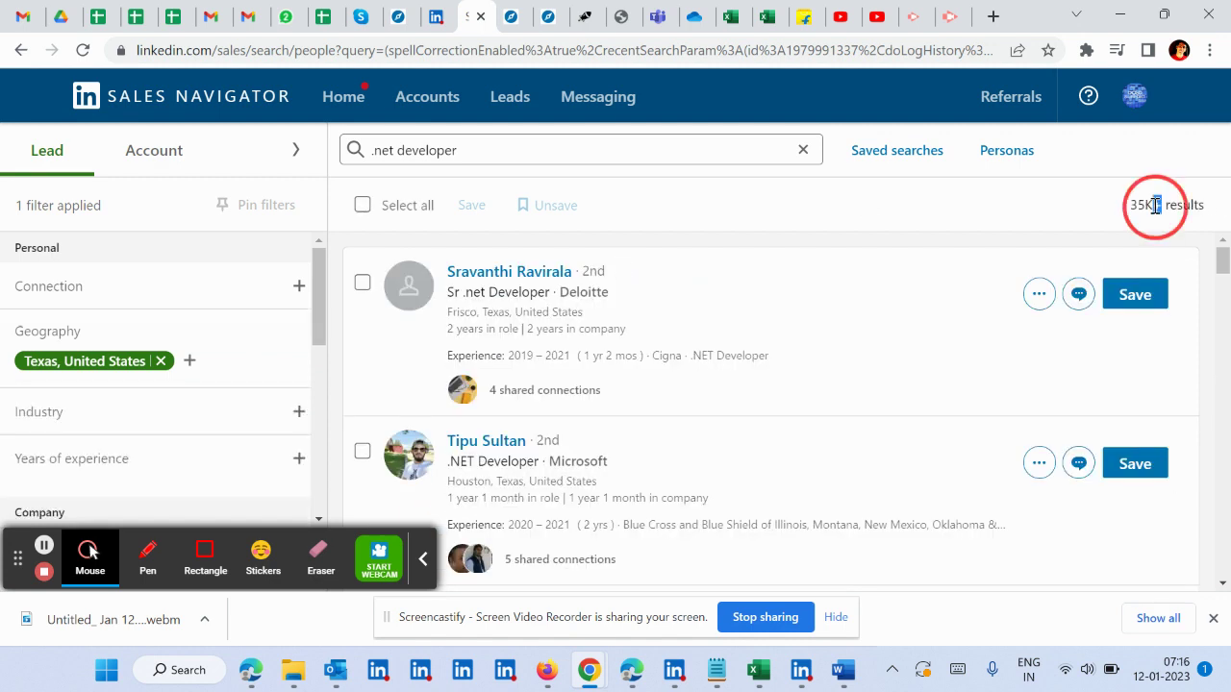
Restrict Years of experience to 6 to 10 years.
click(294, 458)
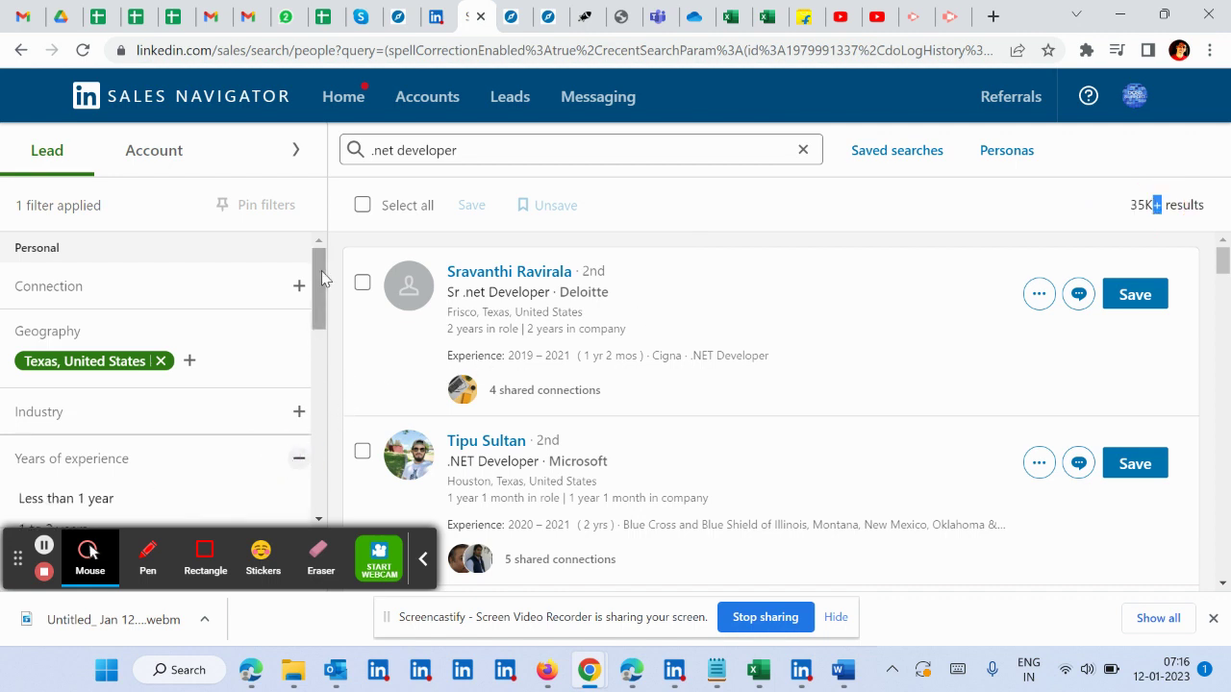
drag(323, 276, 337, 357)
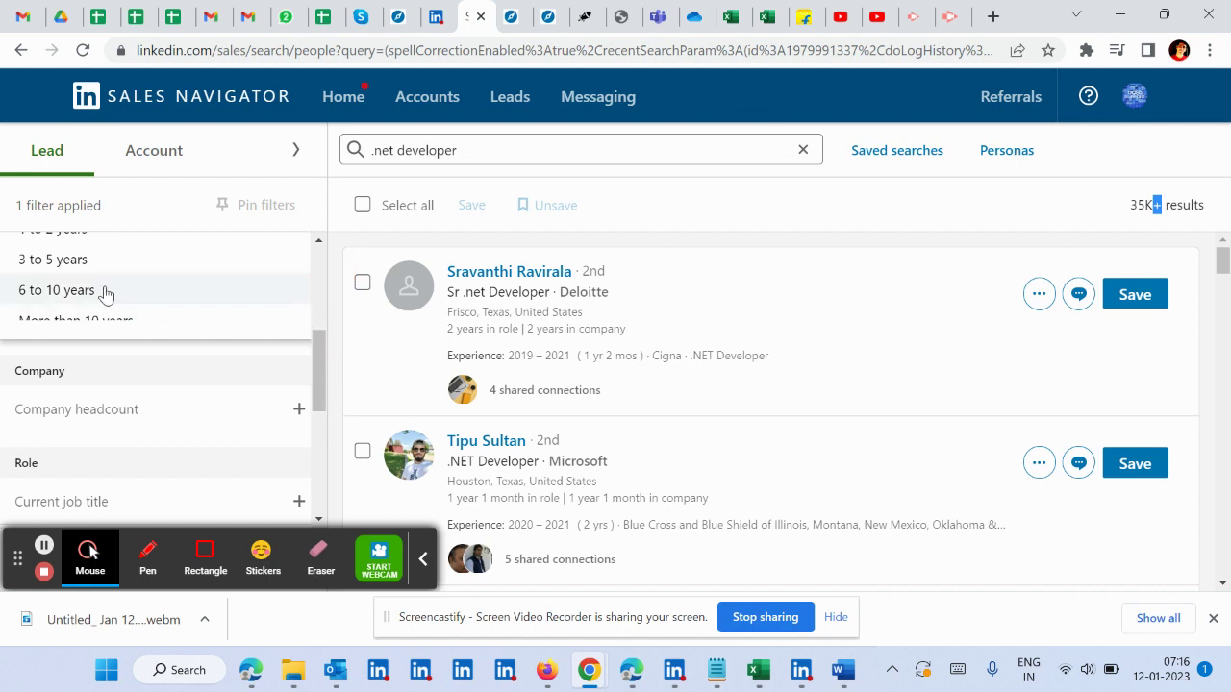
click(98, 290)
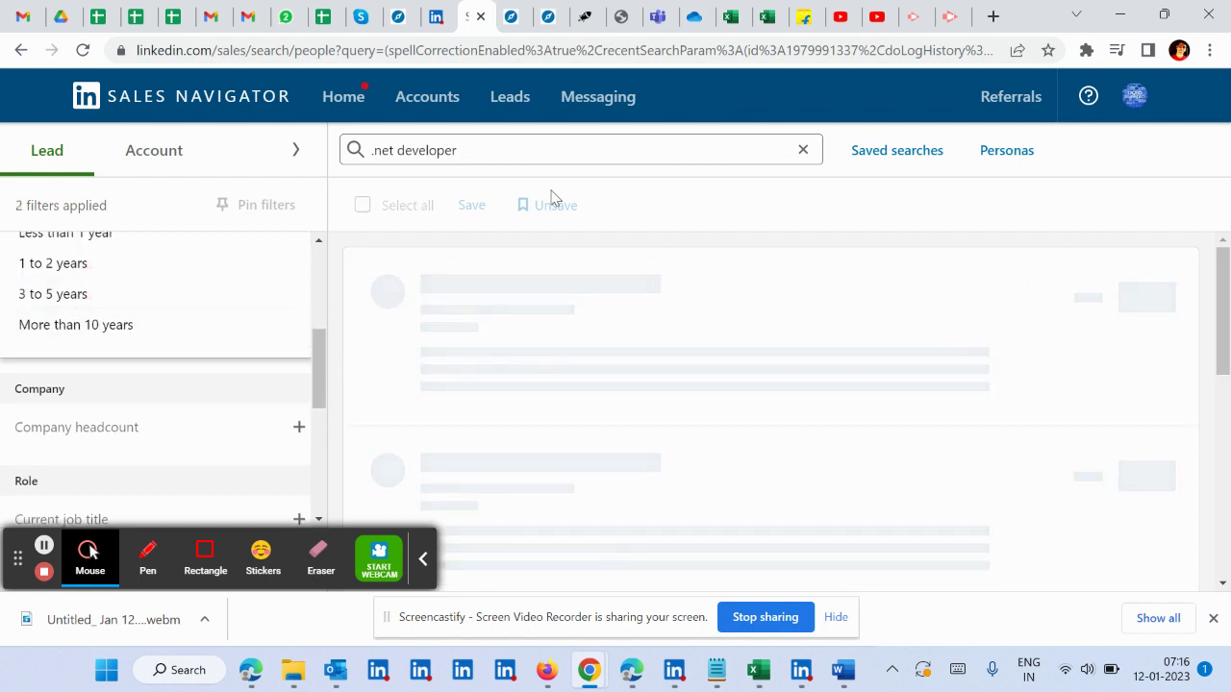
click(323, 355)
drag(322, 352, 336, 431)
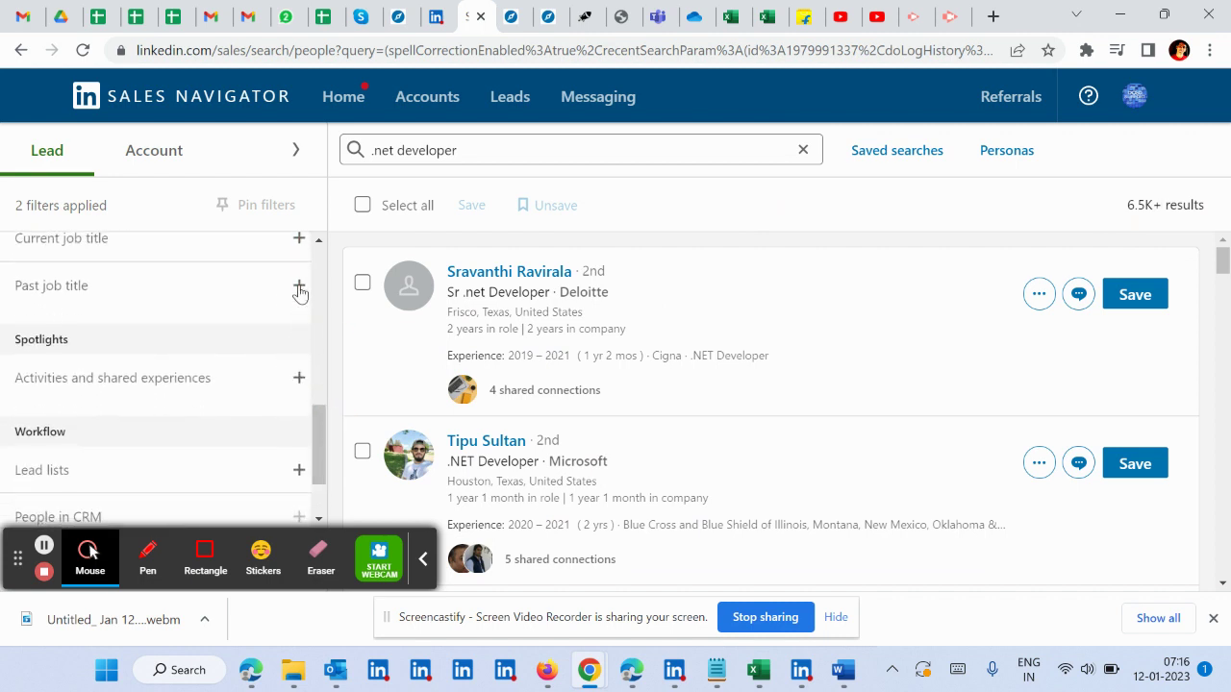
Add Dotnet Developer as a Current job title filter.
click(299, 239)
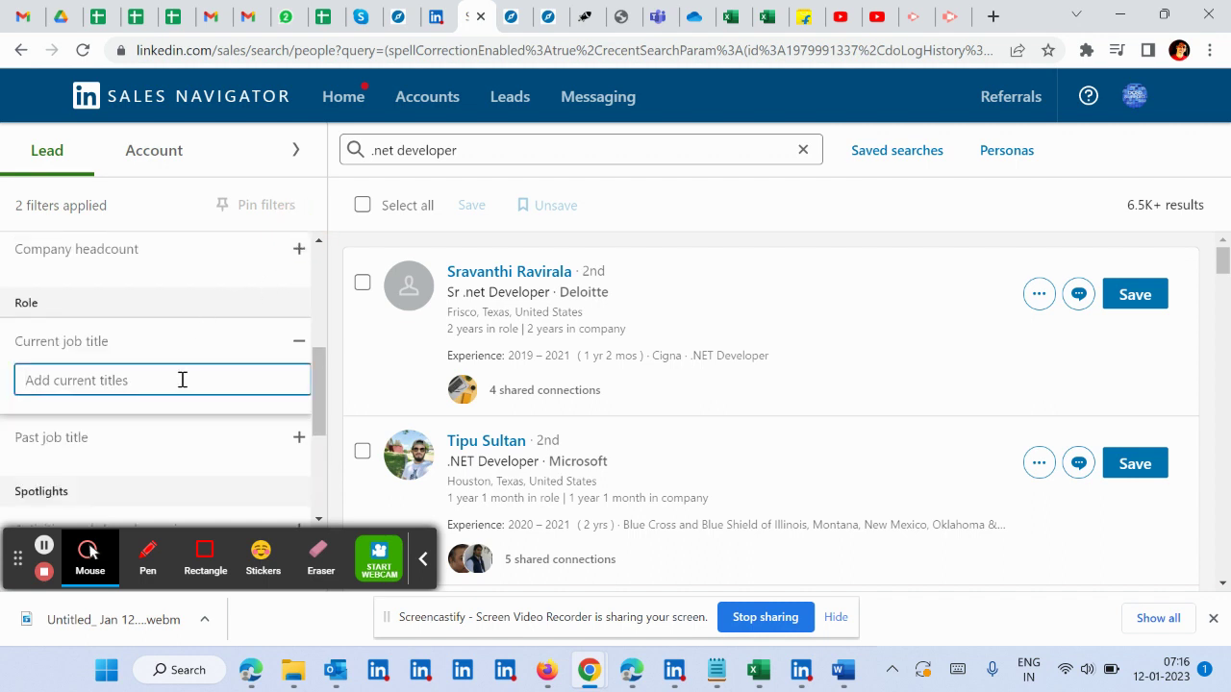
text(.net)
text( developer)
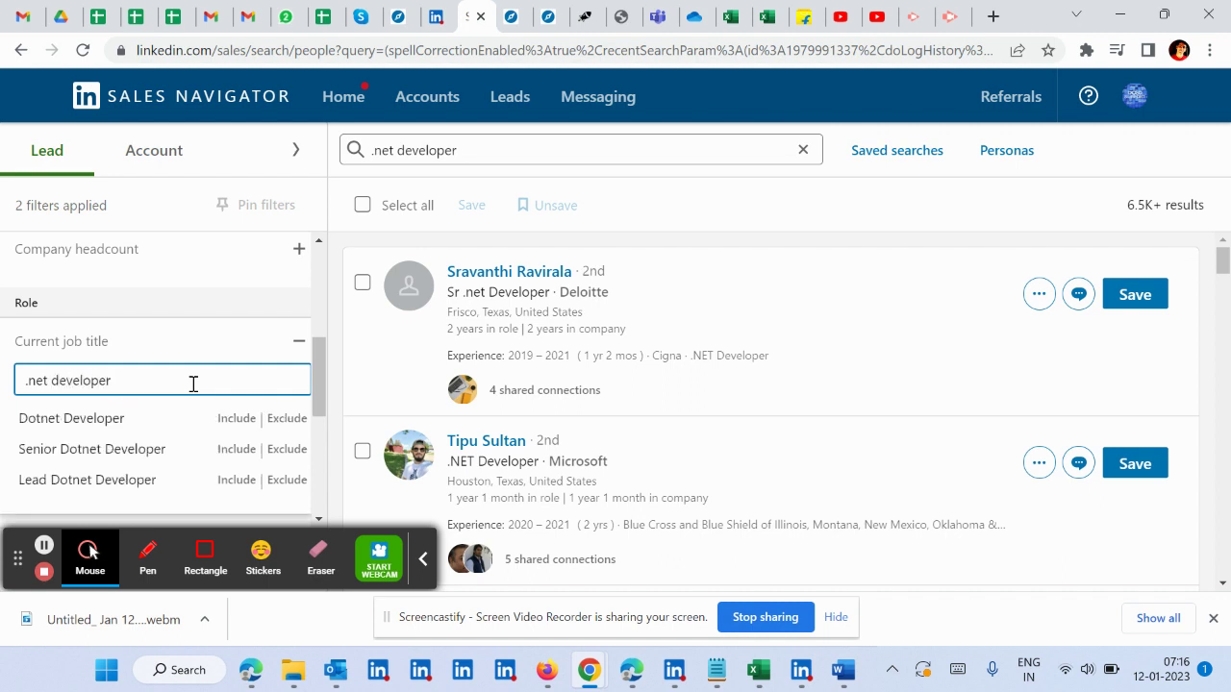
click(61, 419)
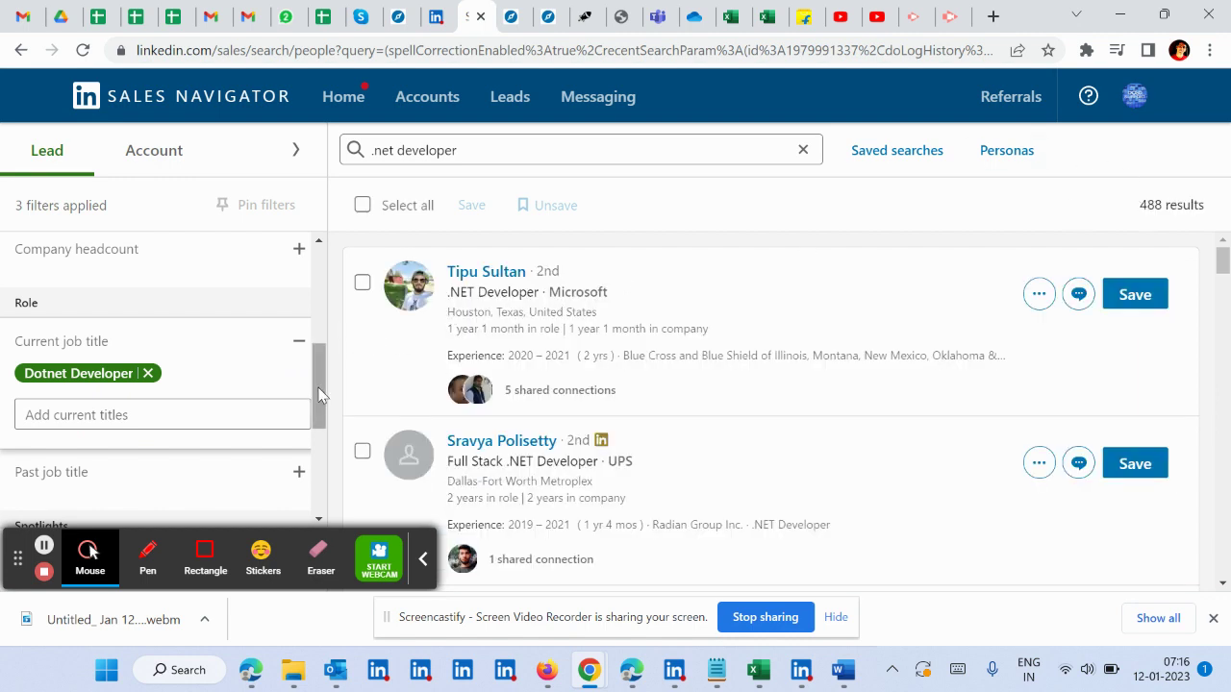
drag(320, 394, 327, 508)
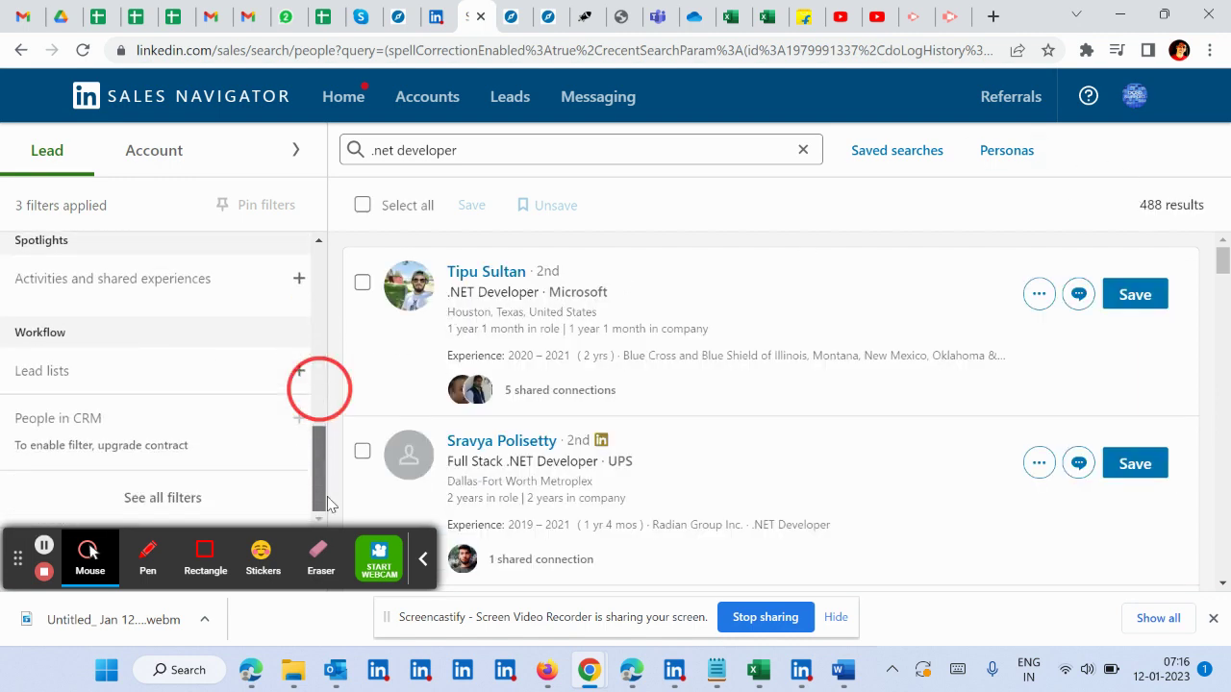
Exclude people whose profiles were already viewed and people already contacted.
click(169, 509)
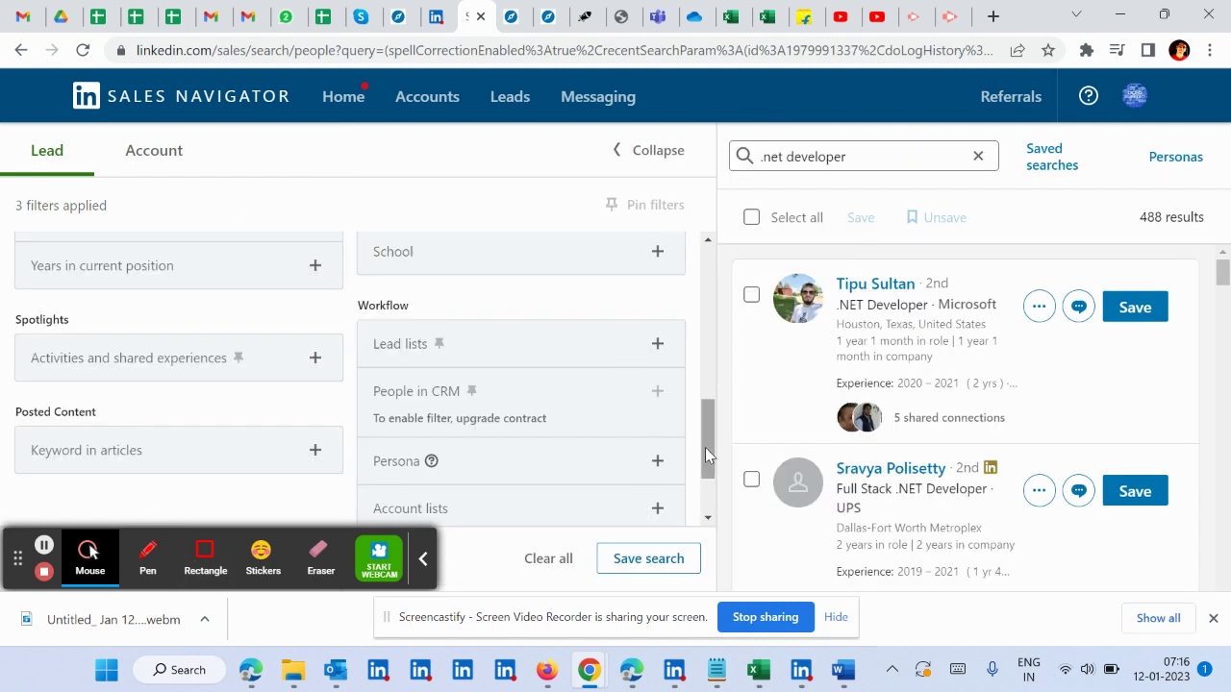
mouse_move(705, 447)
mouse_down()
mouse_move(707, 356)
mouse_move(707, 495)
mouse_up()
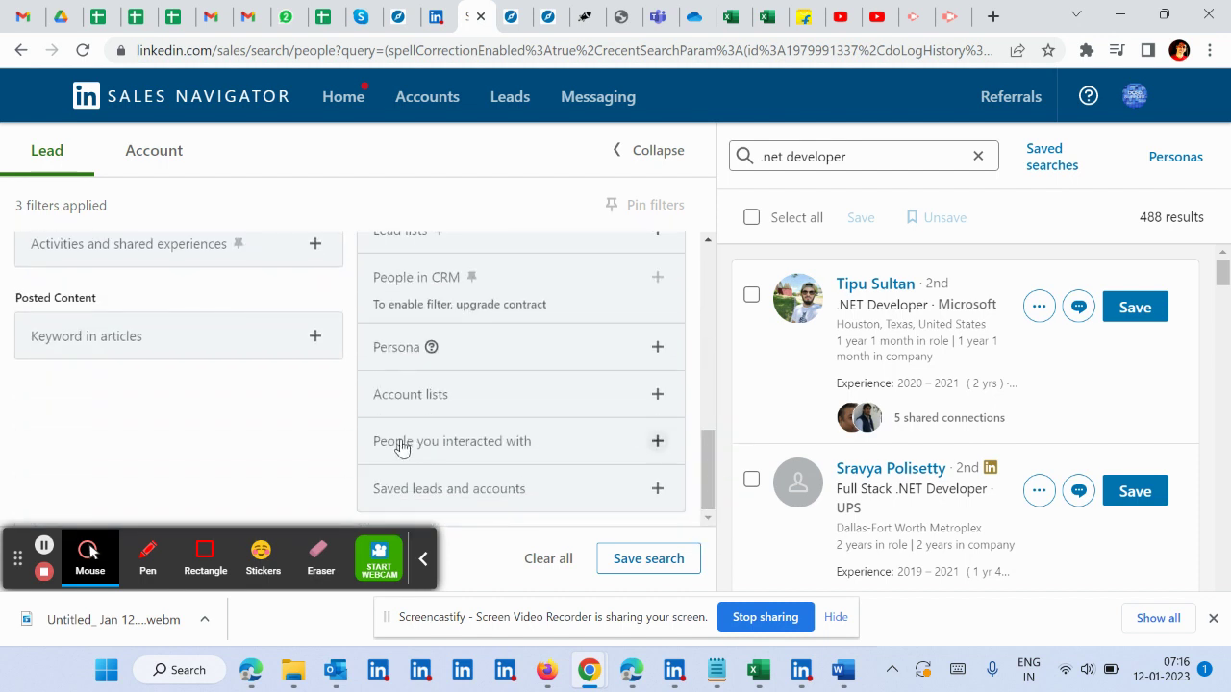
click(654, 441)
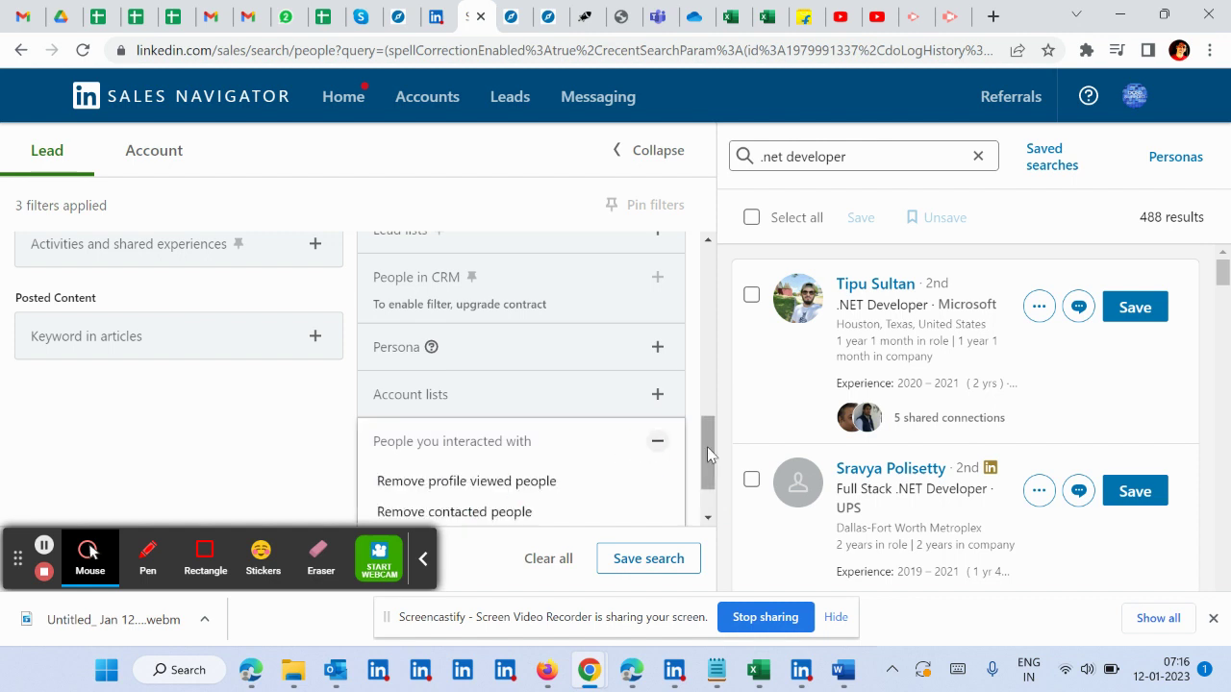
drag(712, 457, 711, 479)
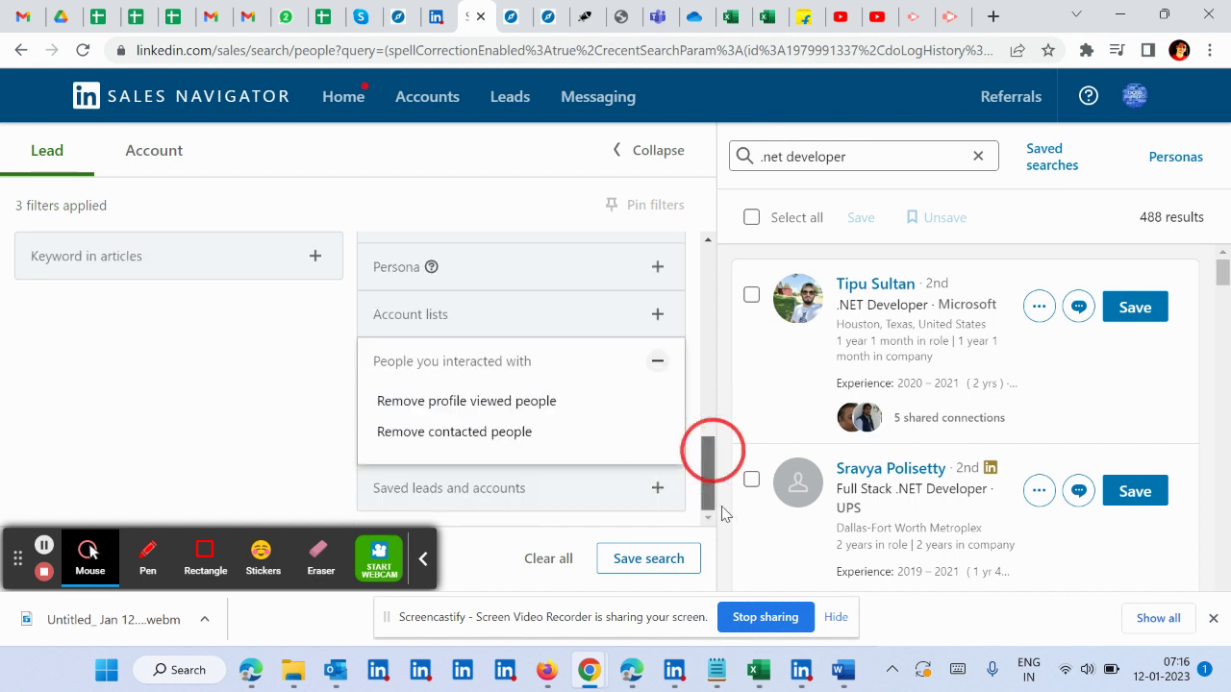
click(544, 404)
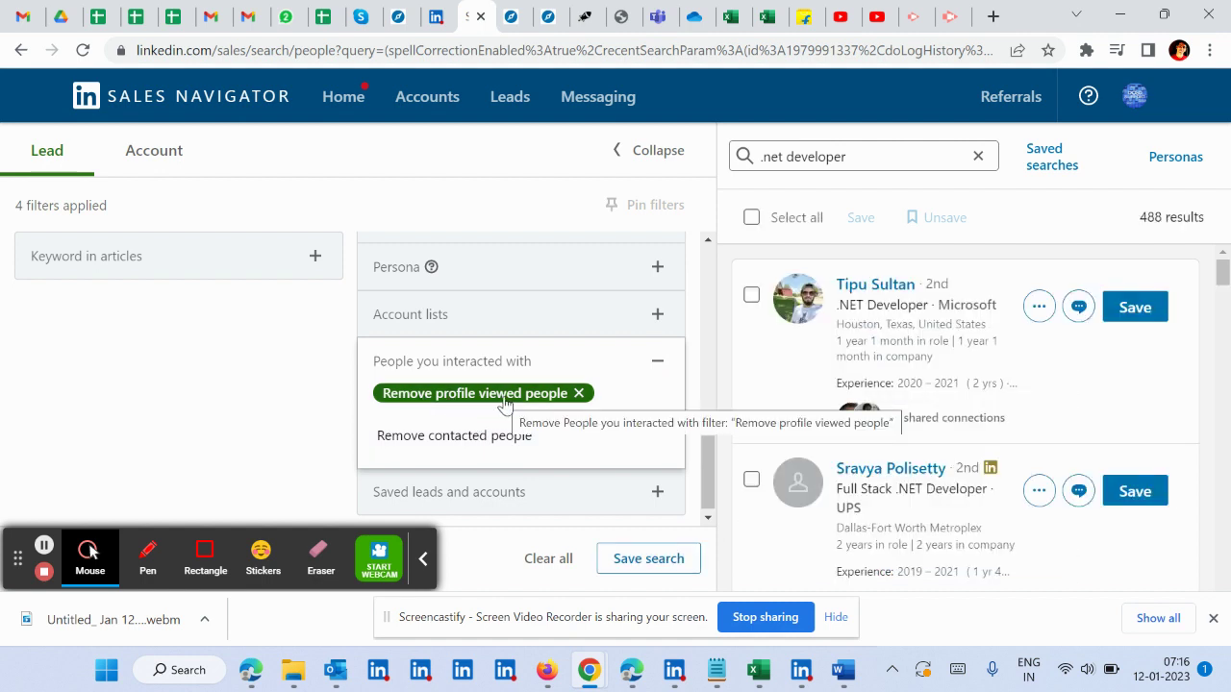
click(453, 438)
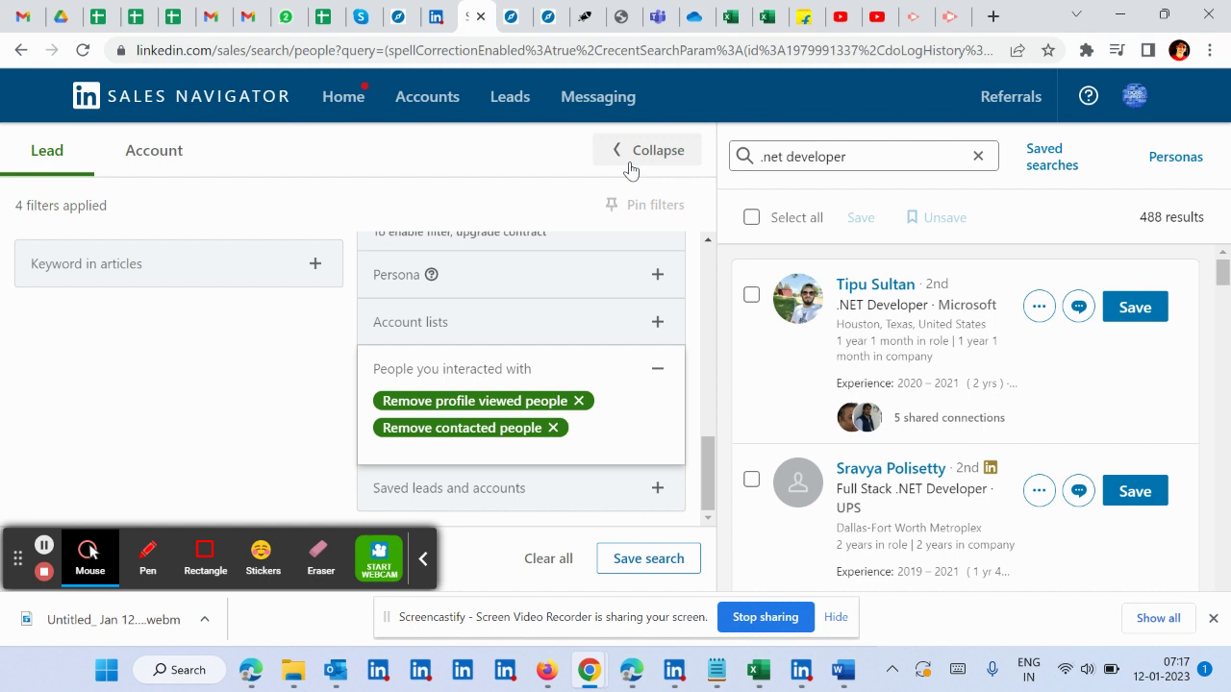
Collapse the filter panel, then open and dismiss a connection invitation to the first lead.
click(635, 152)
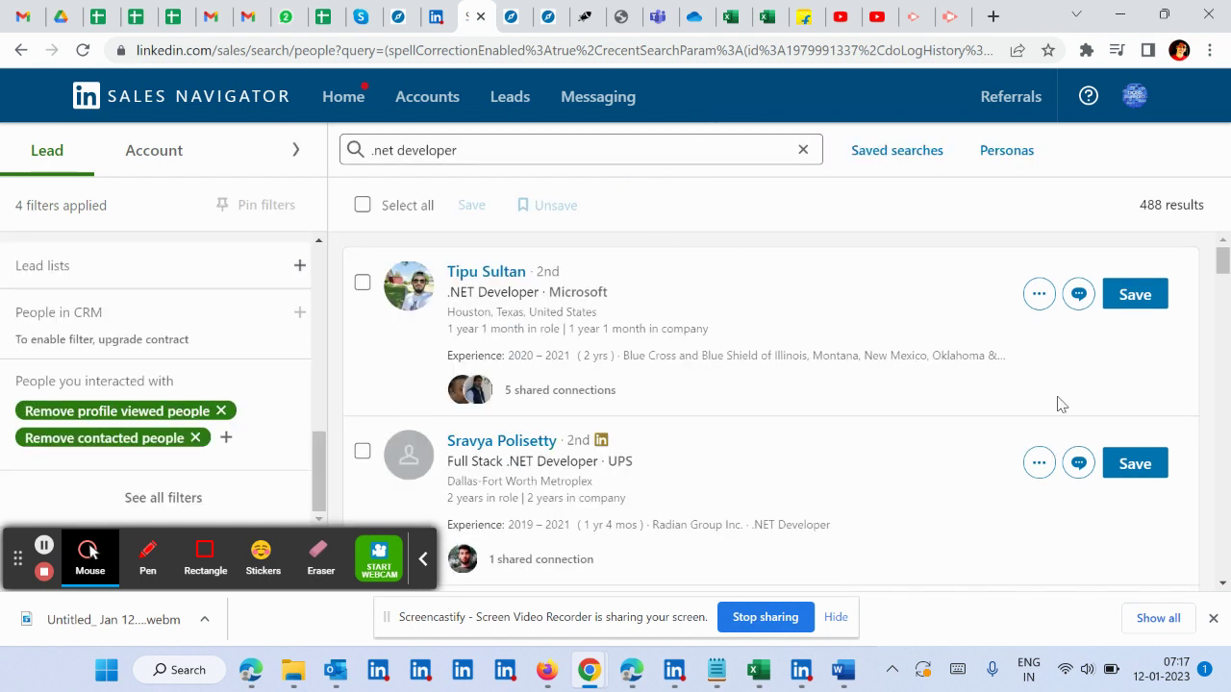
click(1035, 295)
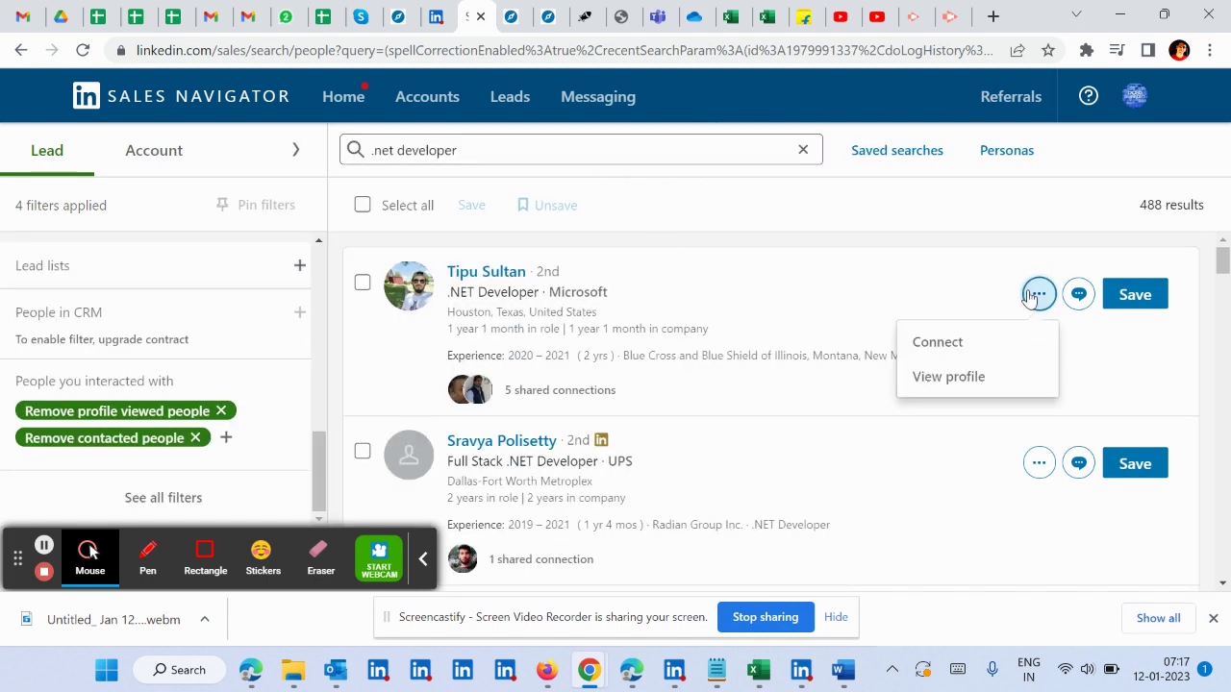
click(941, 352)
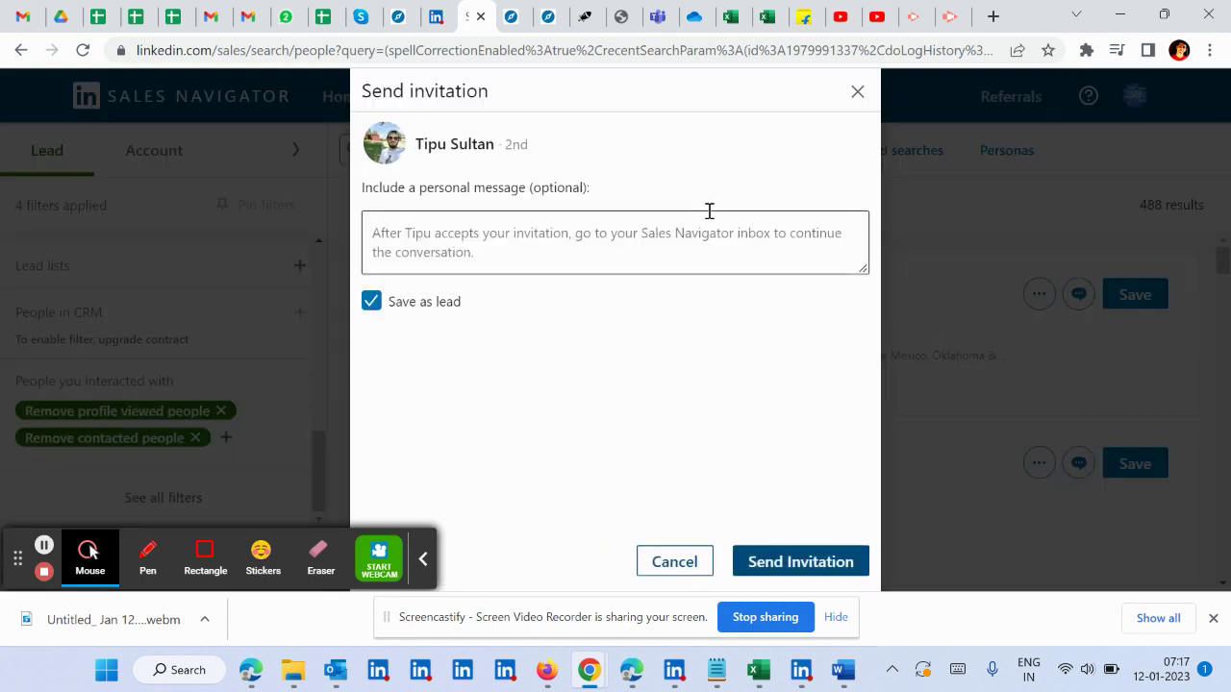
click(857, 92)
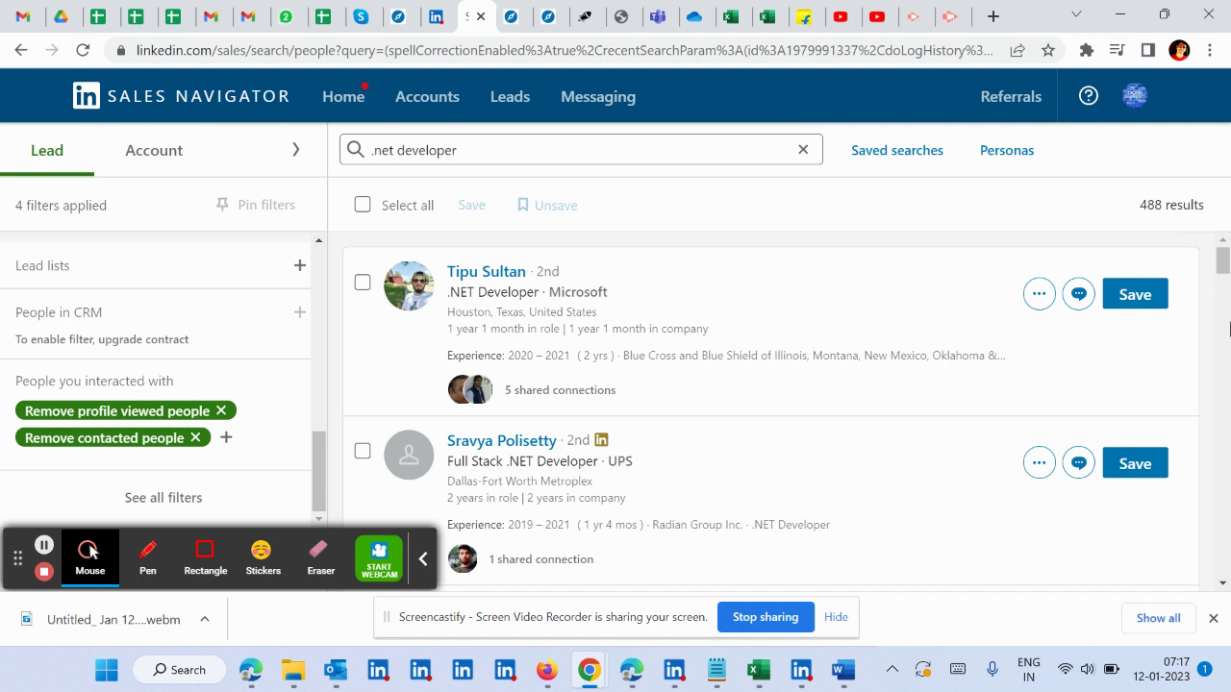
Scroll through the 488 filtered Texas .NET developer leads.
click(1230, 330)
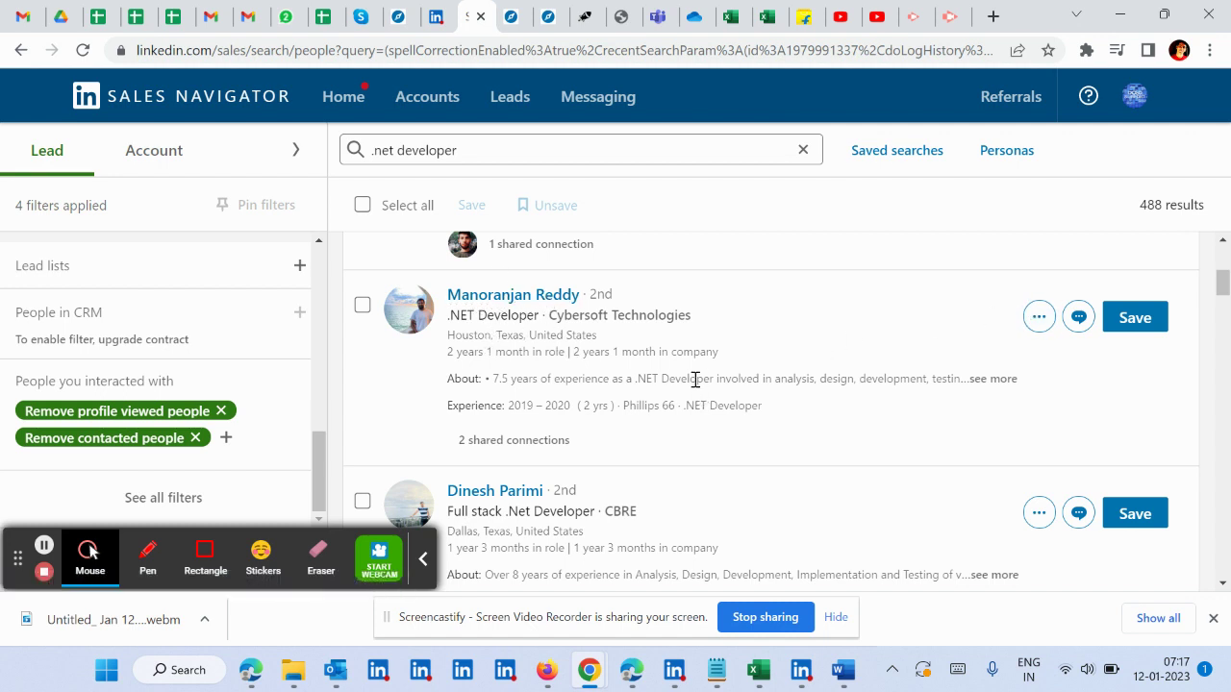
scroll(1229, 436, down, 3)
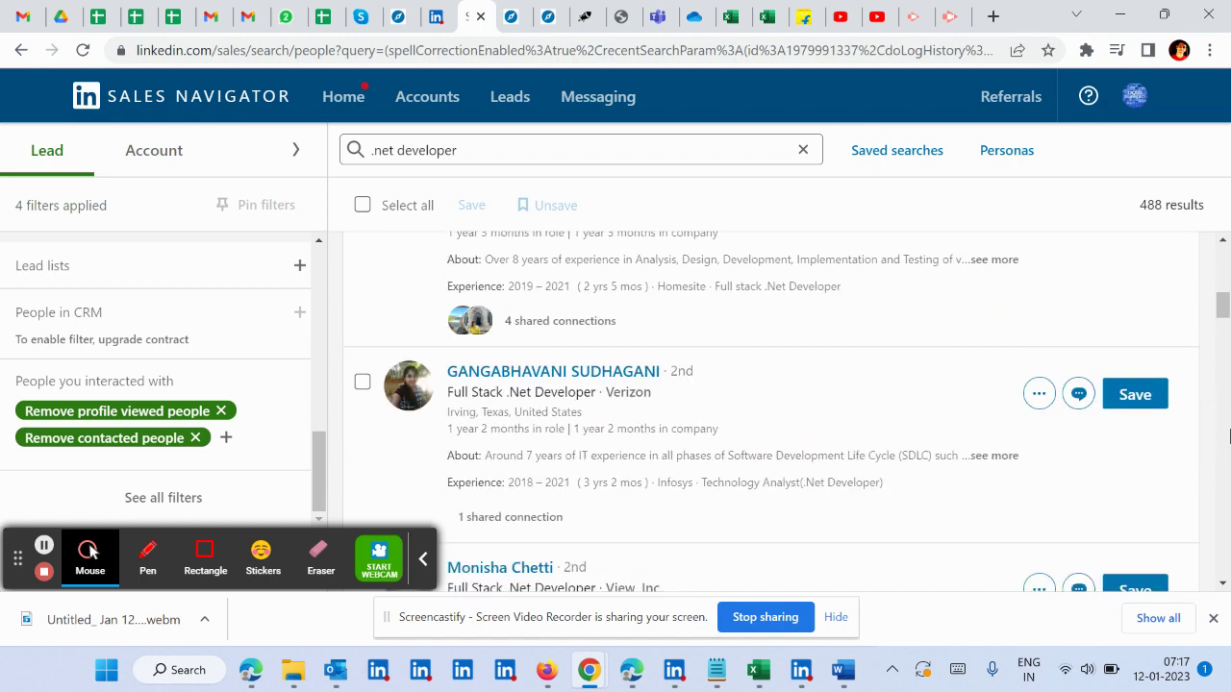
scroll(1229, 436, down, 3)
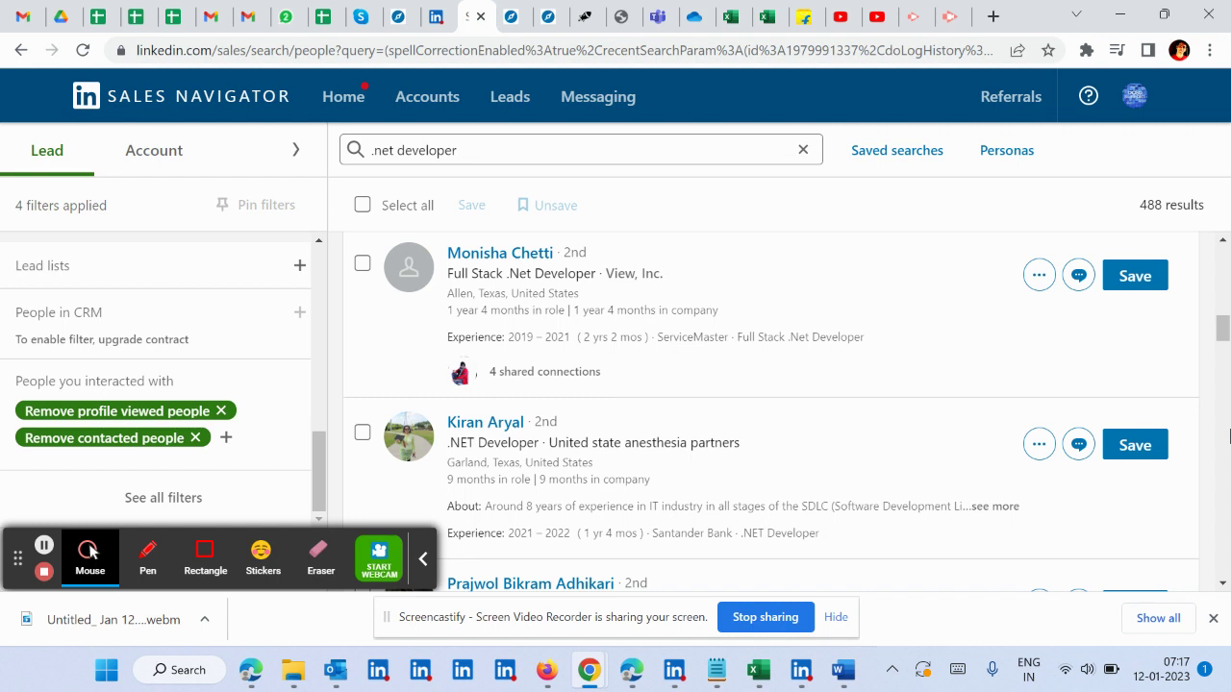
scroll(1229, 436, down, 3)
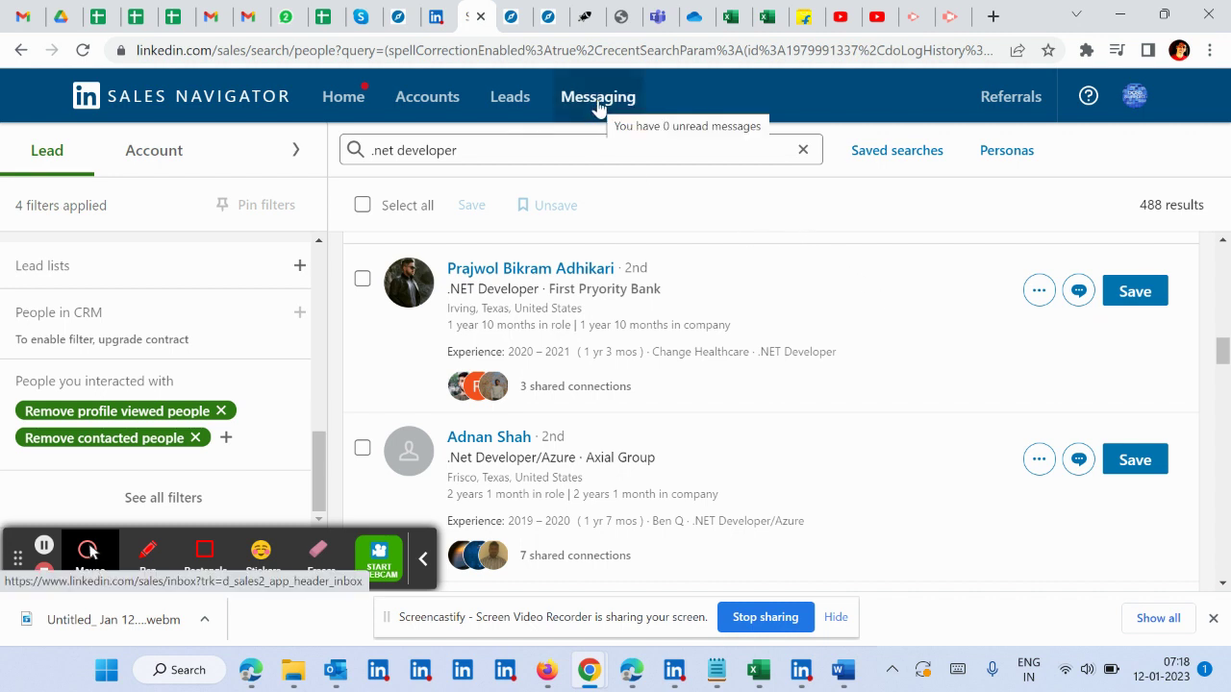
Switch to the LinkedIn feed tab and open the Messaging inbox.
click(438, 16)
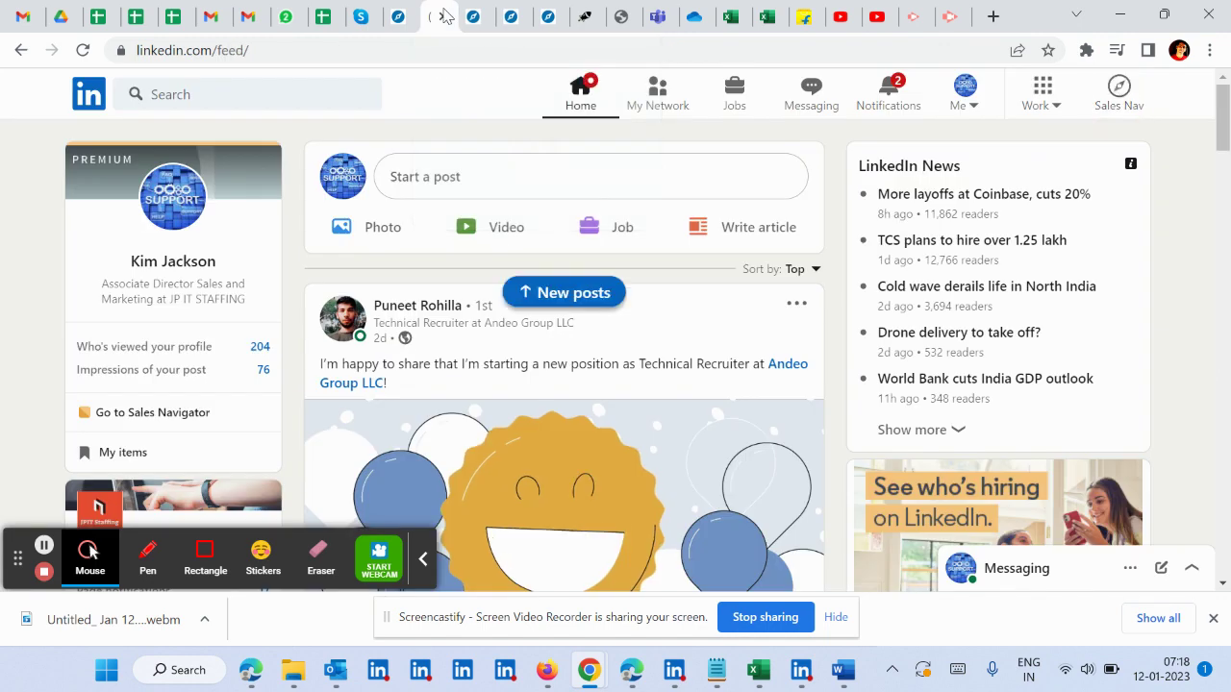
click(810, 100)
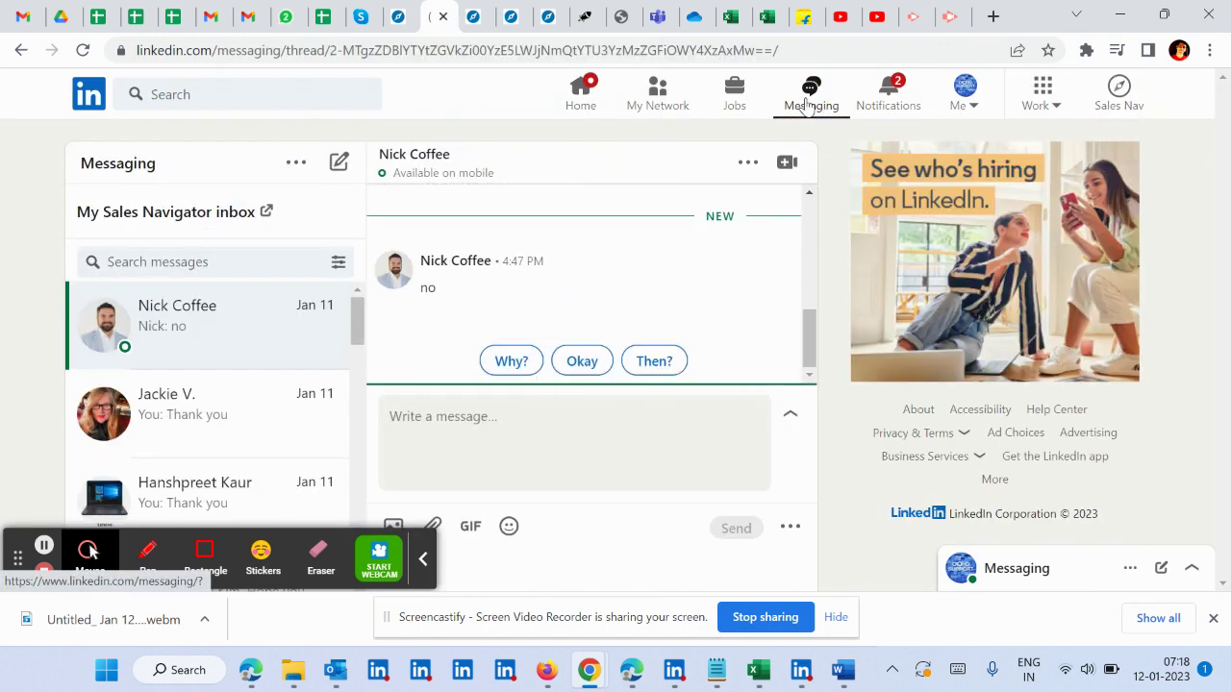